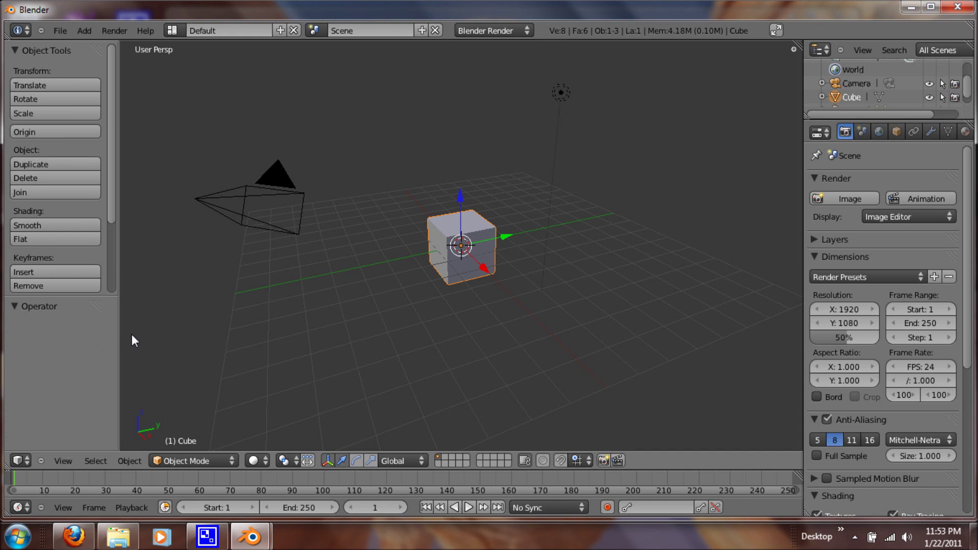
Grab the default cube and drop it to the right, offset about X 4.686, Y 10.424.
{"action": "key", "text": "g"}
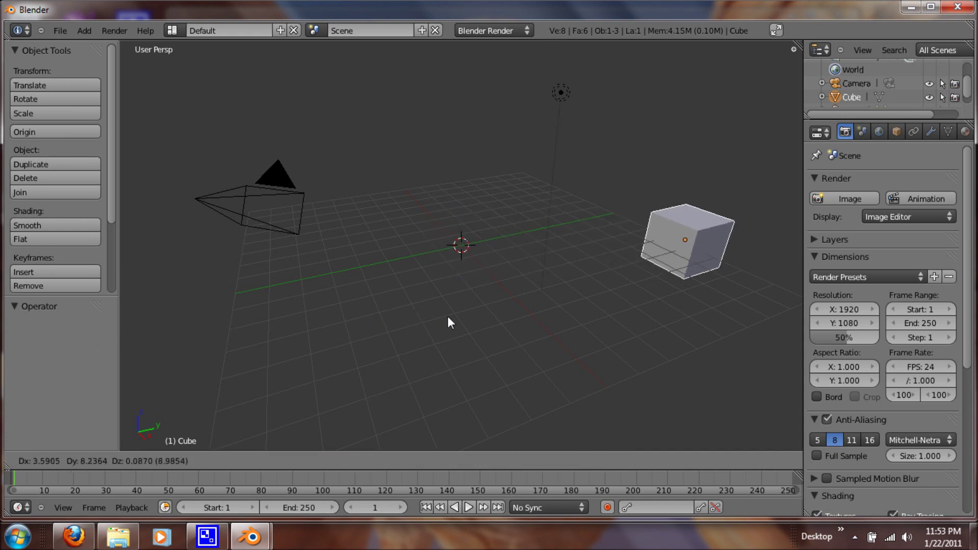
{"action": "left_click", "coordinate": [505, 325]}
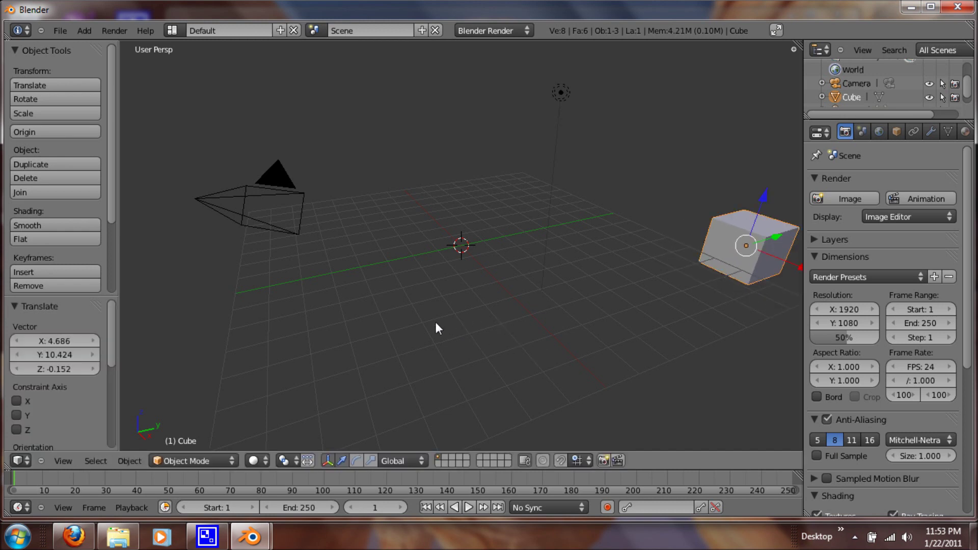
Add a plane at the origin and scale it up by a factor of 5.
{"action": "key", "text": "shift+a"}
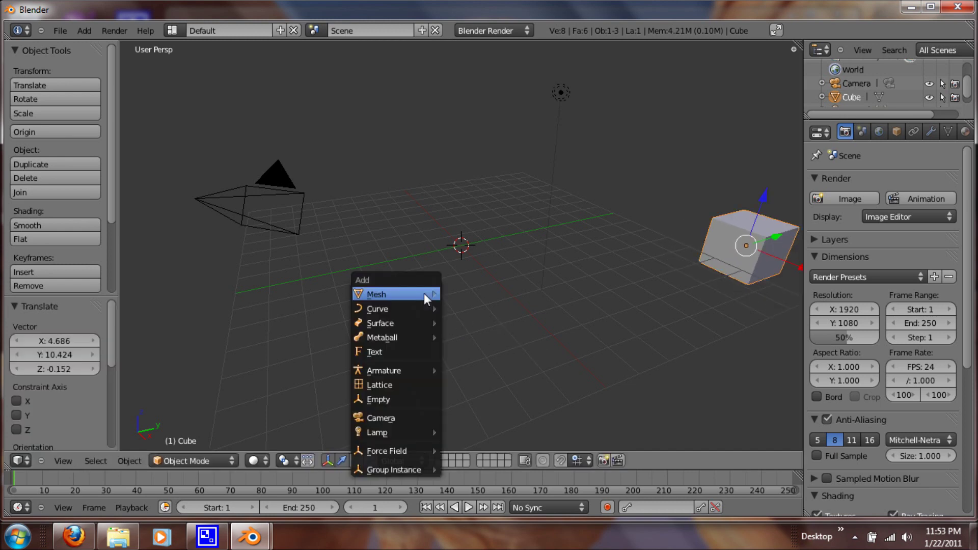
{"action": "mouse_move", "coordinate": [424, 294]}
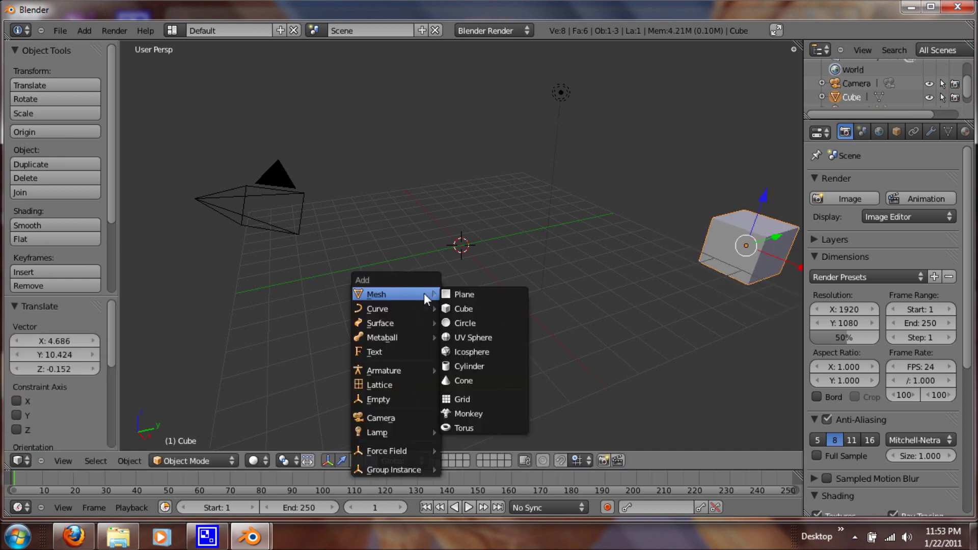
{"action": "left_click", "coordinate": [474, 296]}
{"action": "key", "text": "s"}
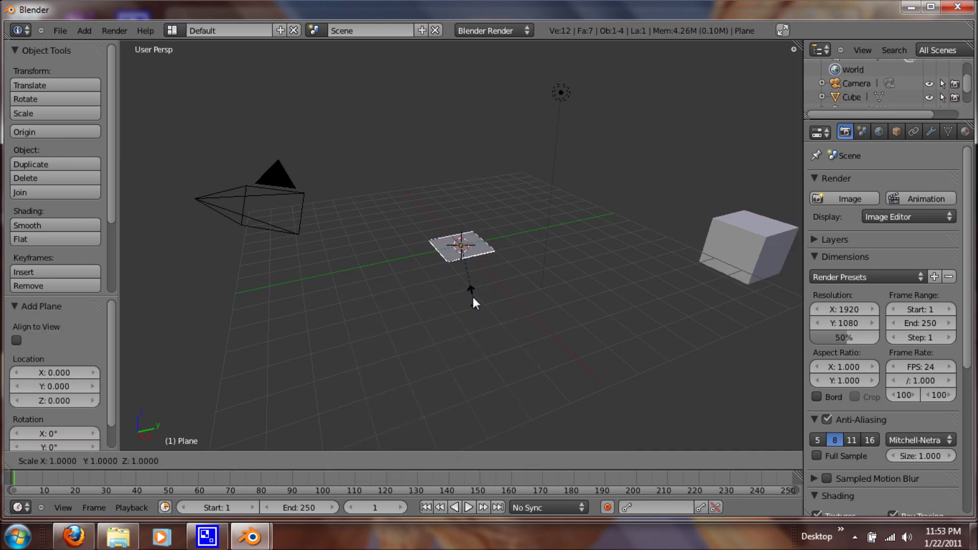
{"action": "type", "text": "5"}
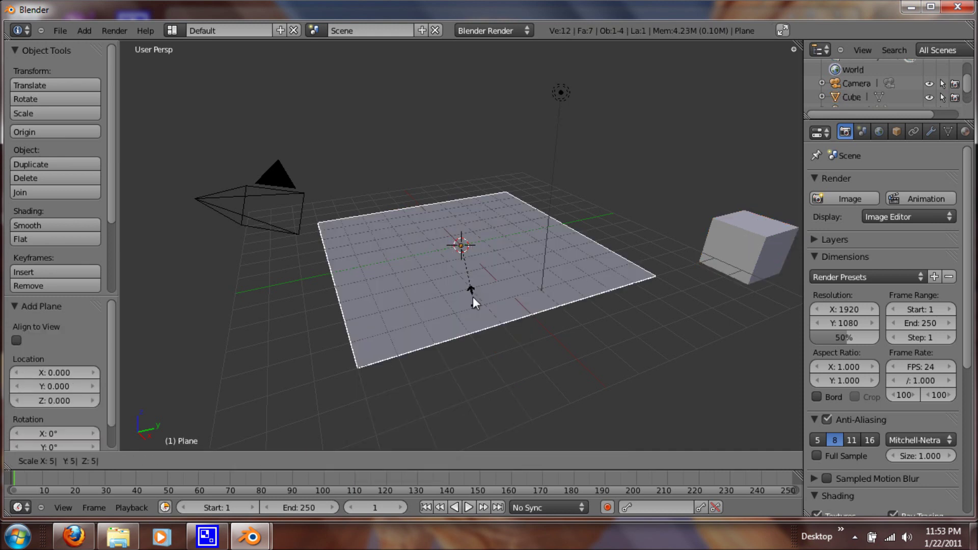
{"action": "key", "text": "Return"}
{"action": "middle_click_drag", "start_coordinate": [491, 389], "coordinate": [467, 343]}
From front view, raise the plane 2.994 units along Z, then enter Edit Mode.
{"action": "key", "text": "KP_1"}
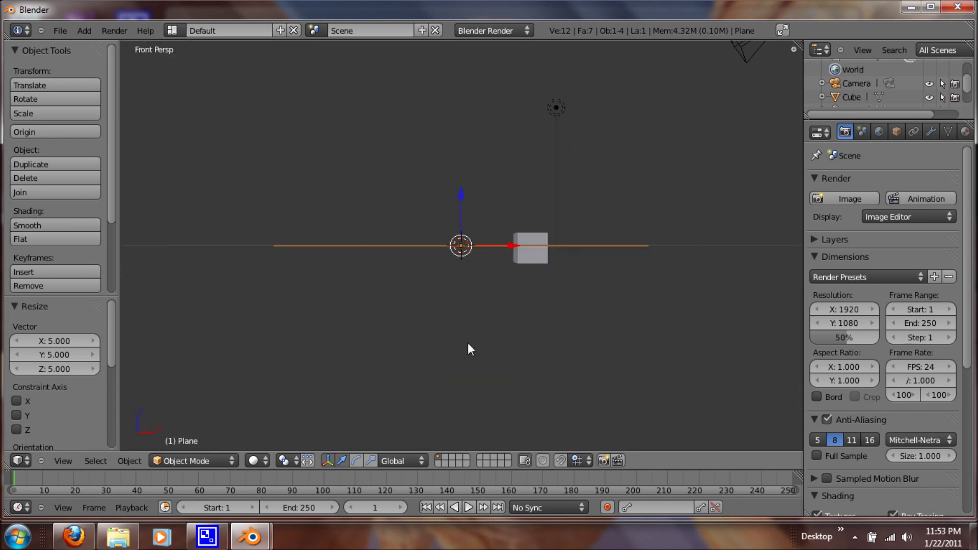
{"action": "key", "text": "g"}
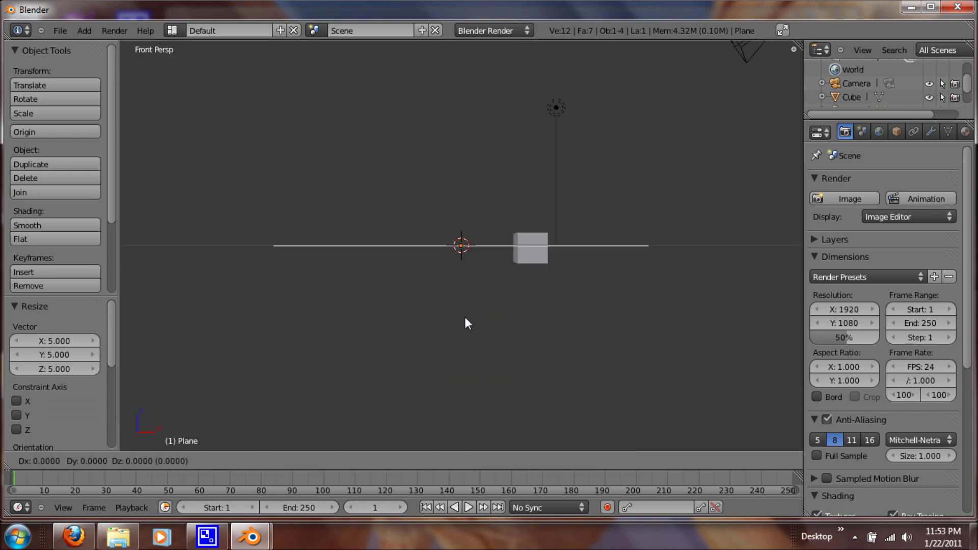
{"action": "key", "text": "z"}
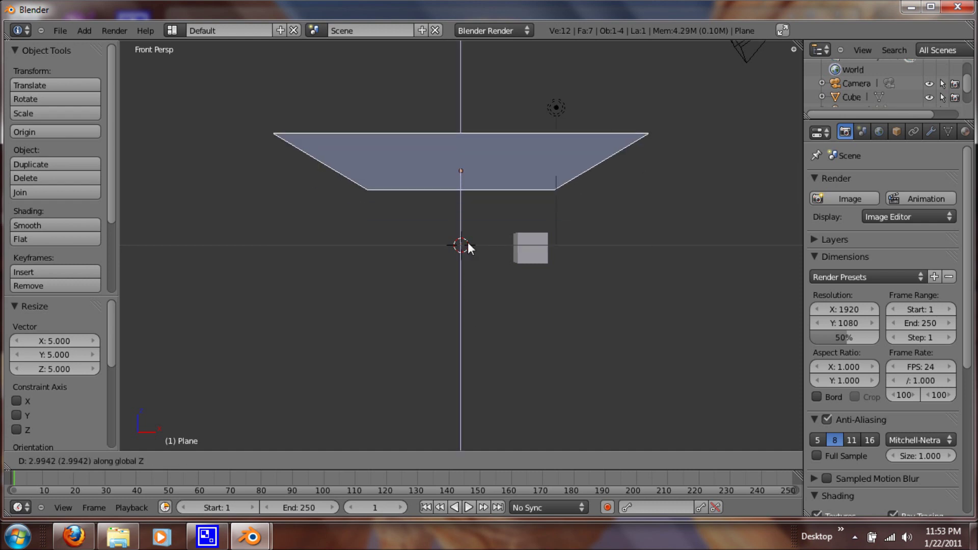
{"action": "left_click", "coordinate": [467, 243]}
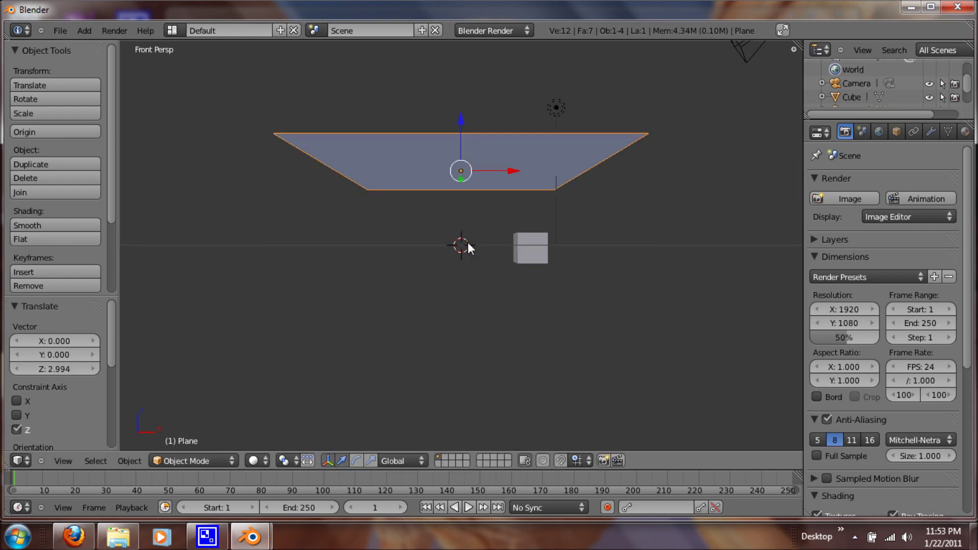
{"action": "middle_click_drag", "start_coordinate": [491, 267], "coordinate": [484, 322]}
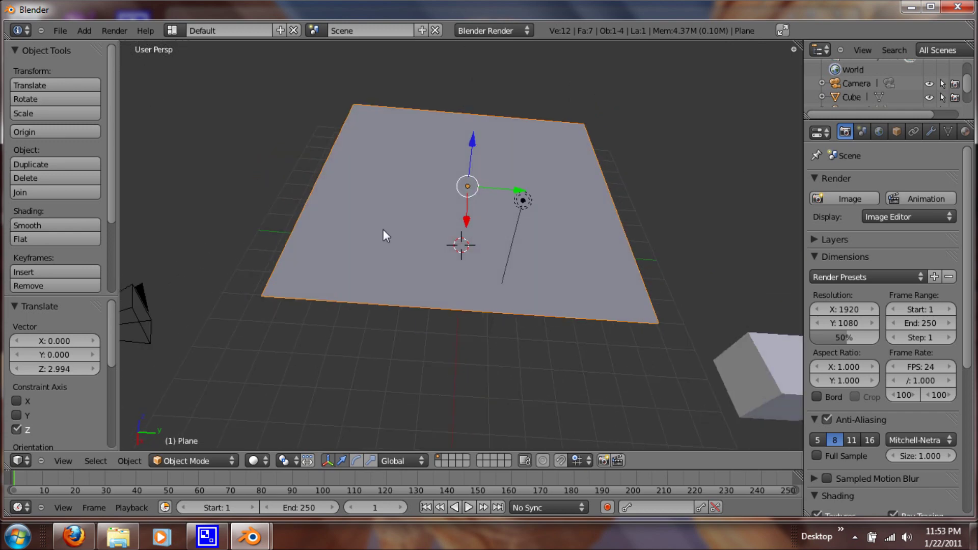
{"action": "scroll", "coordinate": [303, 186], "scroll_direction": "down", "scroll_amount": 2}
{"action": "scroll", "coordinate": [304, 186], "scroll_direction": "up", "scroll_amount": 2}
{"action": "scroll", "coordinate": [53, 183], "scroll_direction": "down", "scroll_amount": 5}
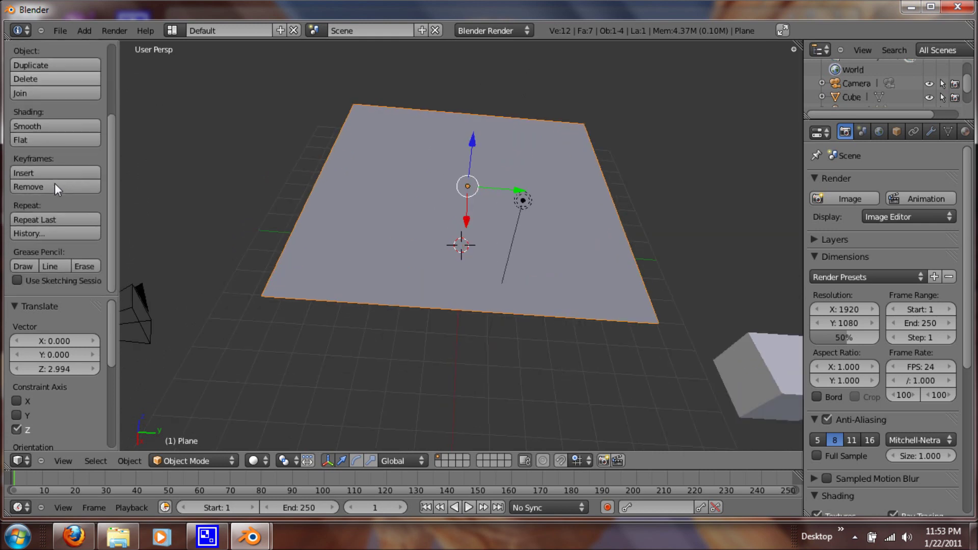
{"action": "scroll", "coordinate": [54, 183], "scroll_direction": "up", "scroll_amount": 3}
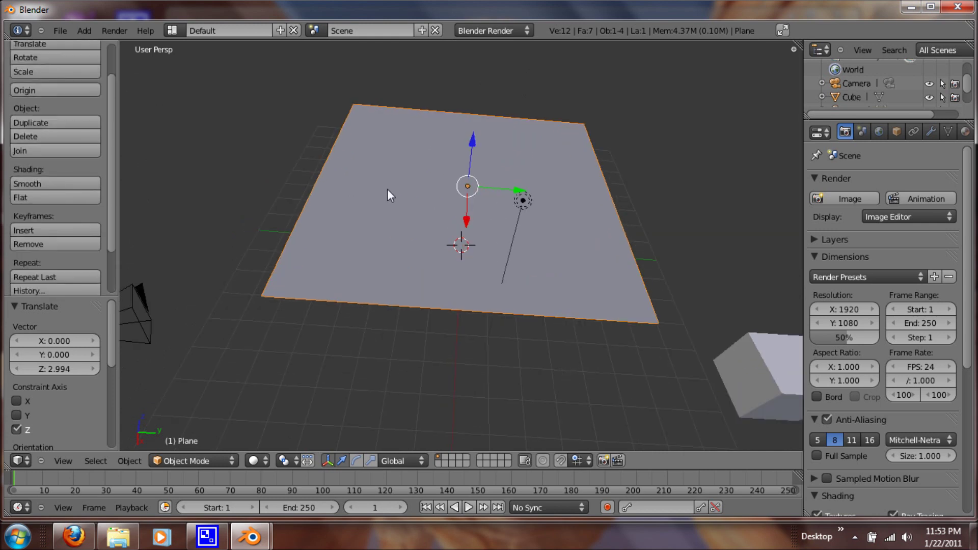
{"action": "key", "text": "Tab"}
Subdivide the plane's mesh with 3 cuts, giving a 4×4 grid of 16 faces.
{"action": "scroll", "coordinate": [66, 174], "scroll_direction": "down", "scroll_amount": 2}
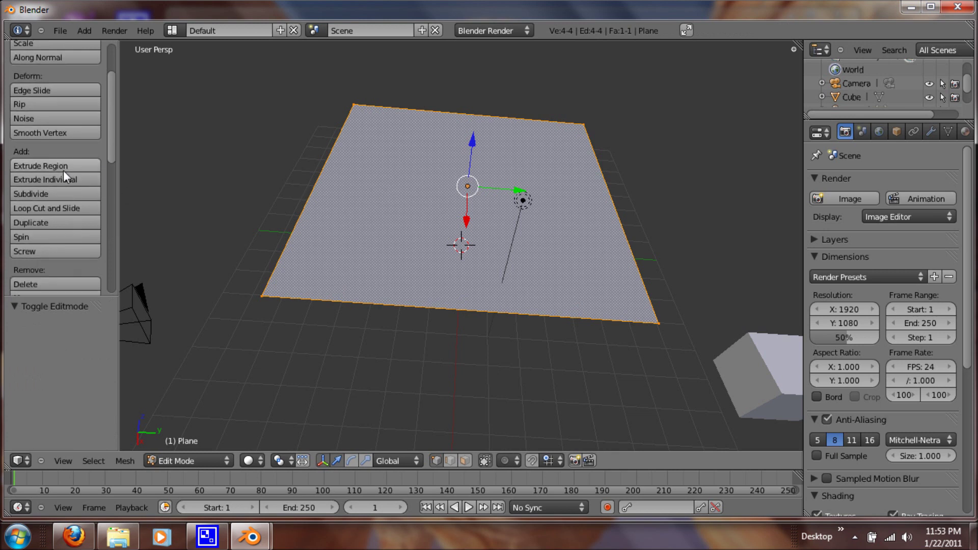
{"action": "left_click", "coordinate": [33, 195]}
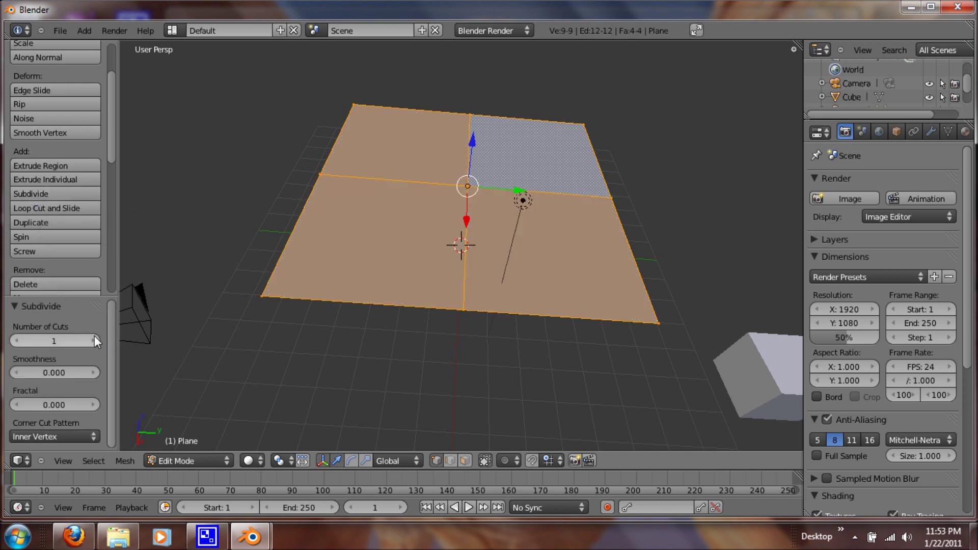
{"action": "left_click", "coordinate": [93, 337]}
{"action": "left_click", "coordinate": [93, 337]}
{"action": "left_click", "coordinate": [93, 336]}
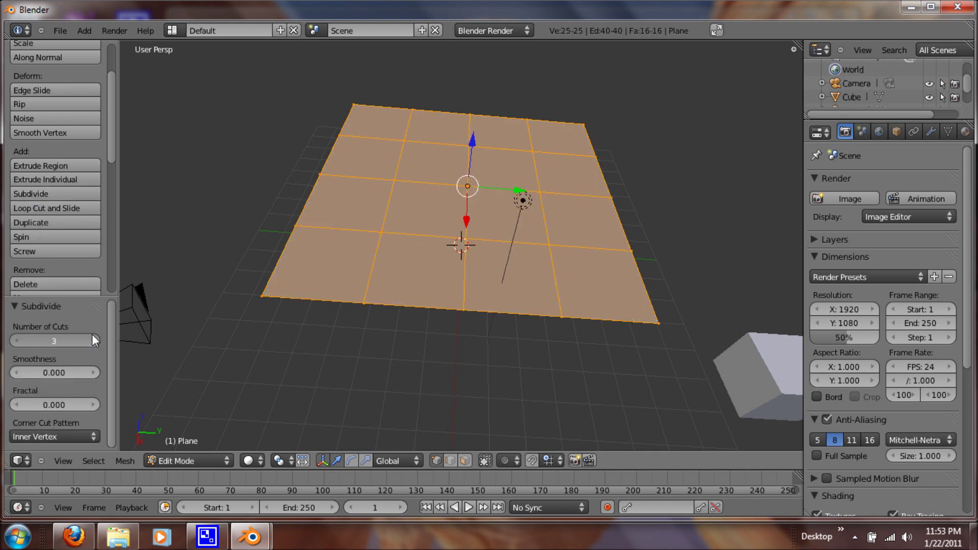
{"action": "left_click", "coordinate": [92, 336]}
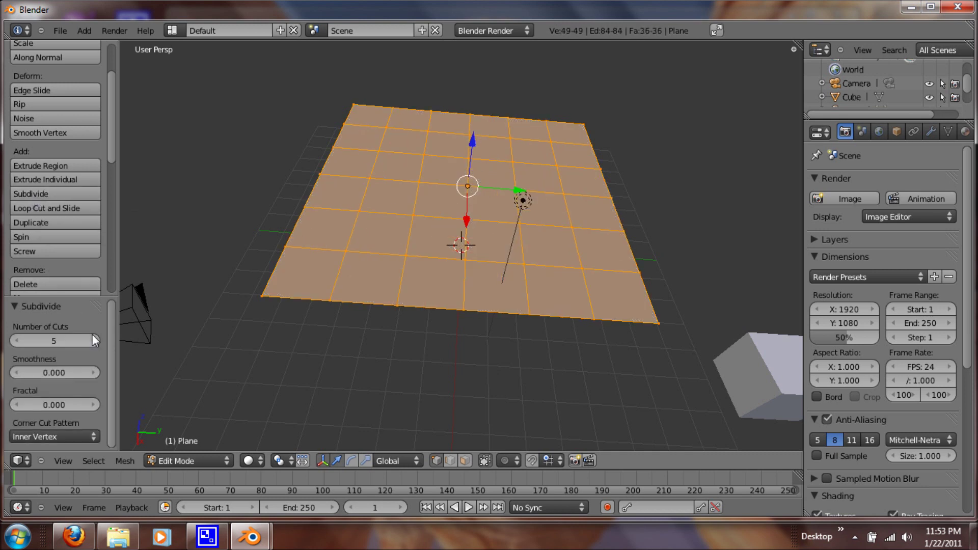
{"action": "left_click", "coordinate": [17, 339]}
{"action": "left_click", "coordinate": [17, 338]}
{"action": "left_click", "coordinate": [418, 335]}
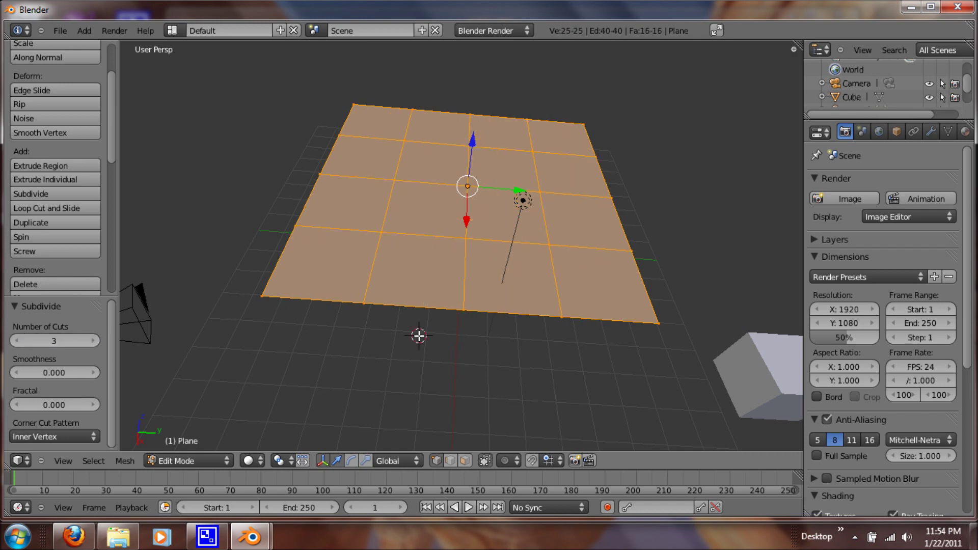
{"action": "middle_click_drag", "start_coordinate": [418, 367], "coordinate": [441, 312]}
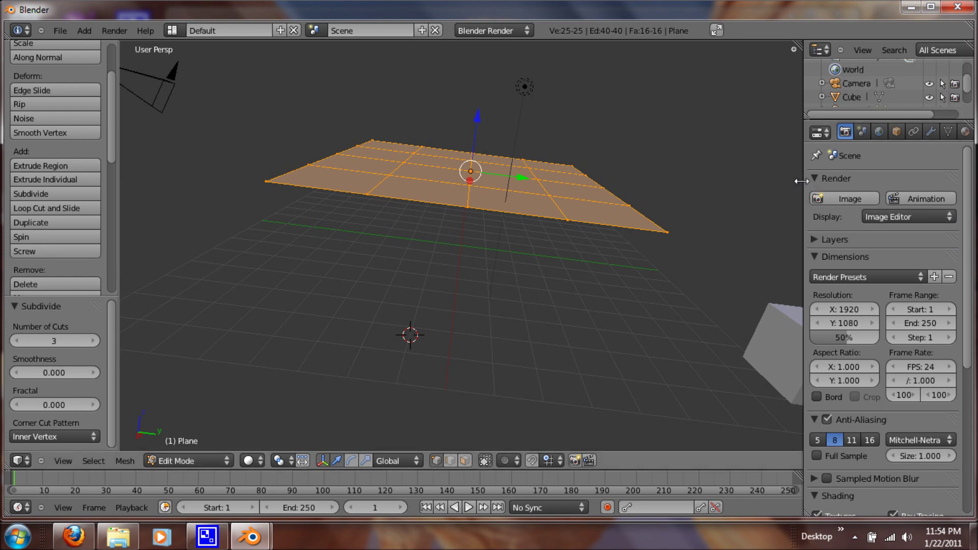
Add a Cloth modifier to the plane from the Modifiers tab and start playback.
{"action": "left_click_drag", "start_coordinate": [803, 183], "coordinate": [741, 193]}
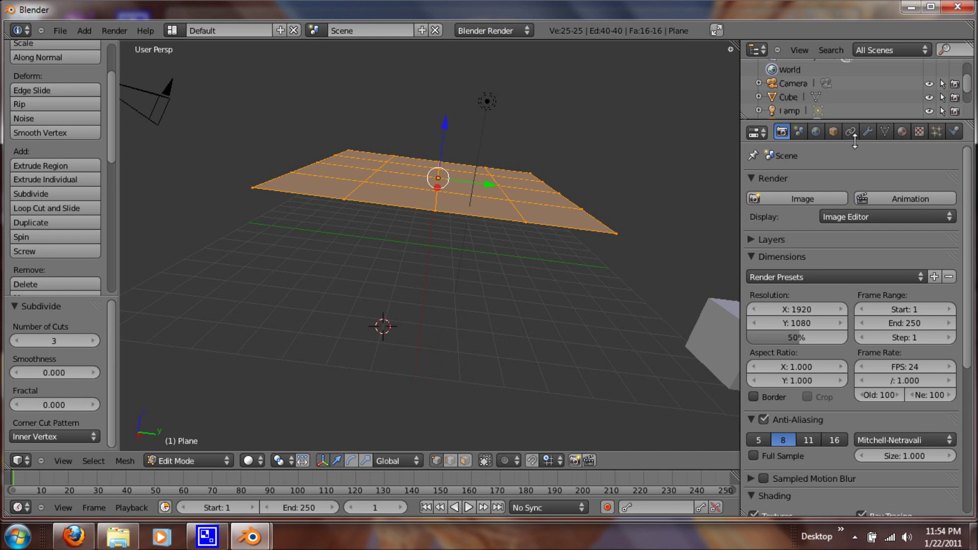
{"action": "left_click", "coordinate": [867, 132]}
{"action": "left_click", "coordinate": [879, 197]}
{"action": "right_click", "coordinate": [731, 280]}
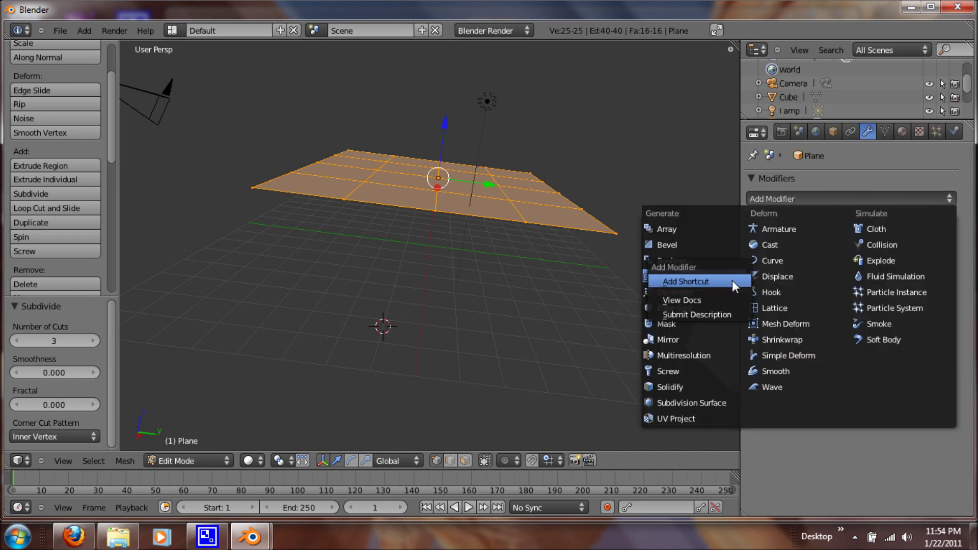
{"action": "left_click", "coordinate": [918, 231]}
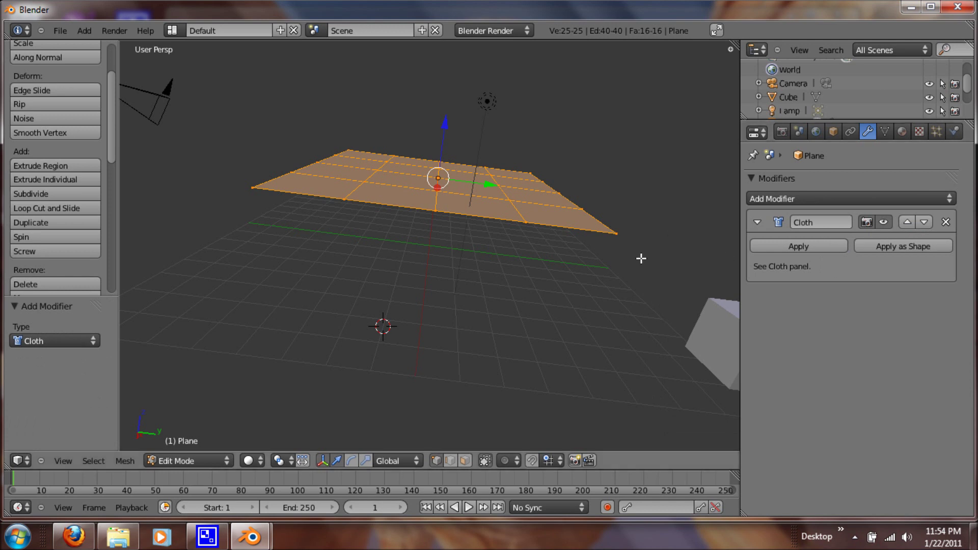
{"action": "key", "text": "alt+a"}
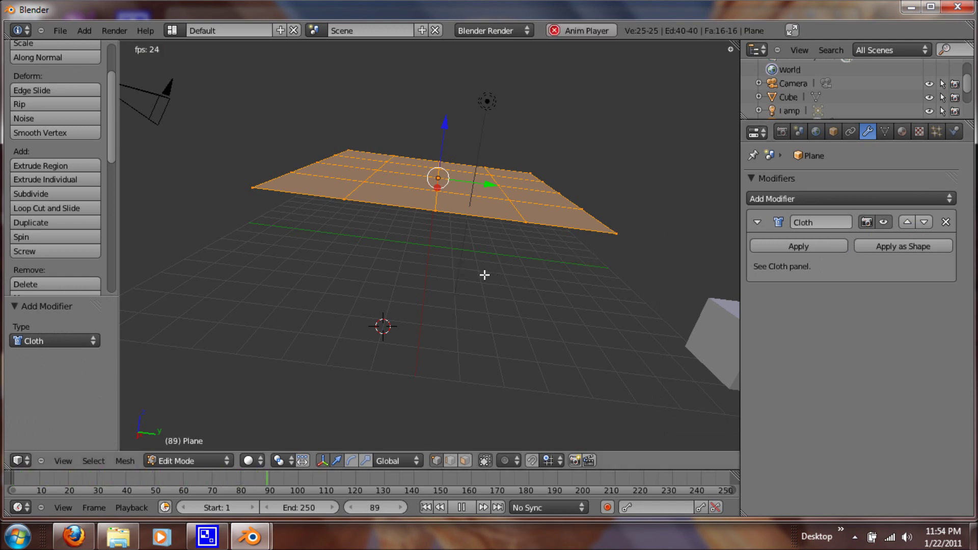
Switch to Object Mode, replay to watch the cloth fall through the grid, then select the cube.
{"action": "key", "text": "Escape"}
{"action": "key", "text": "Tab"}
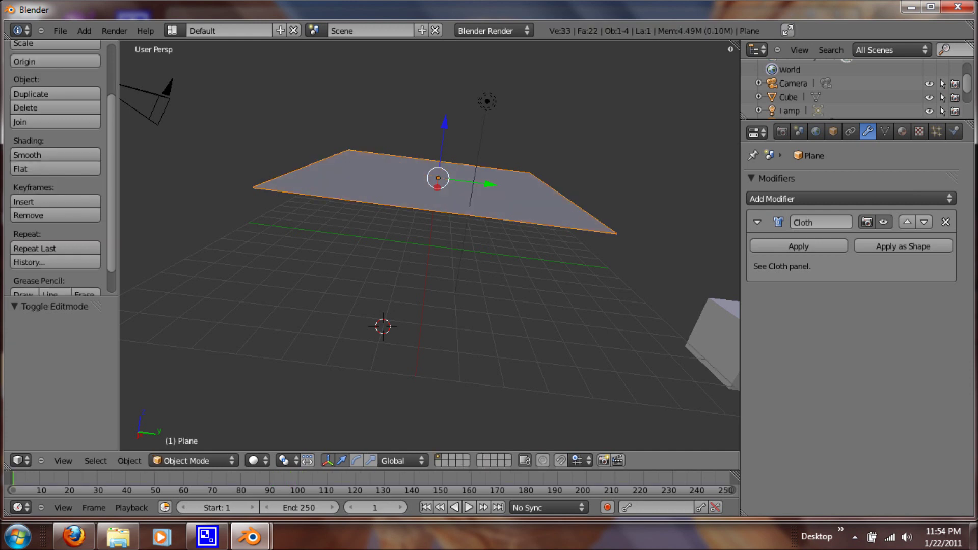
{"action": "key", "text": "alt+a"}
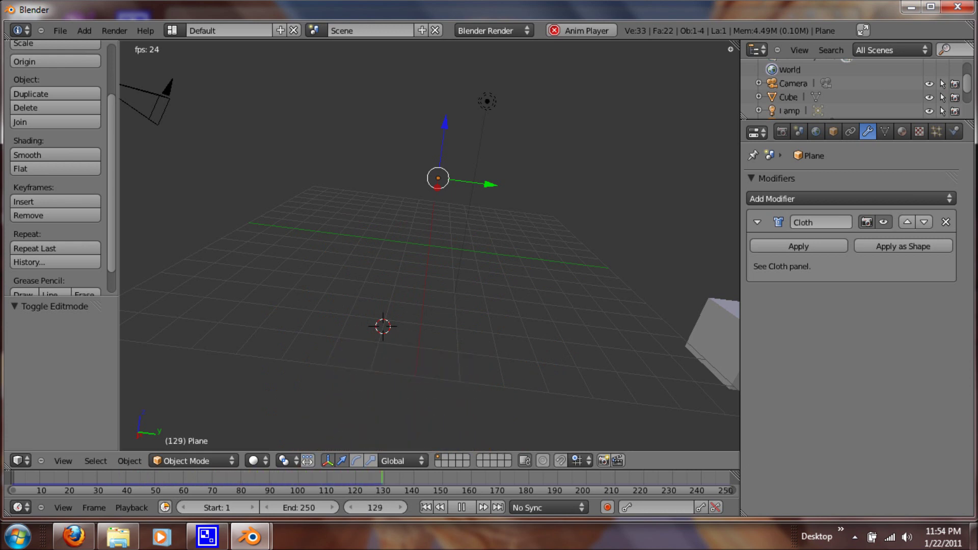
{"action": "key", "text": "Escape"}
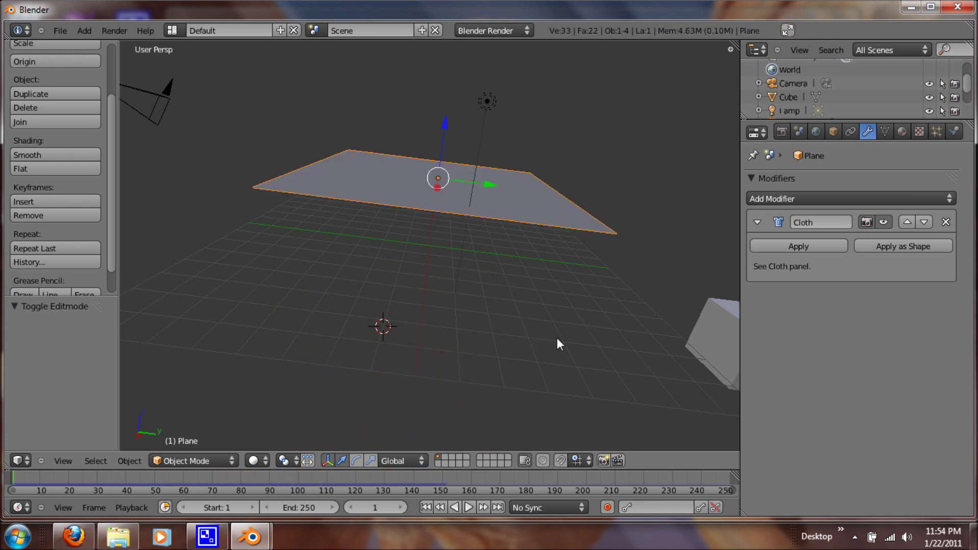
{"action": "middle_click_drag", "start_coordinate": [558, 338], "coordinate": [587, 336]}
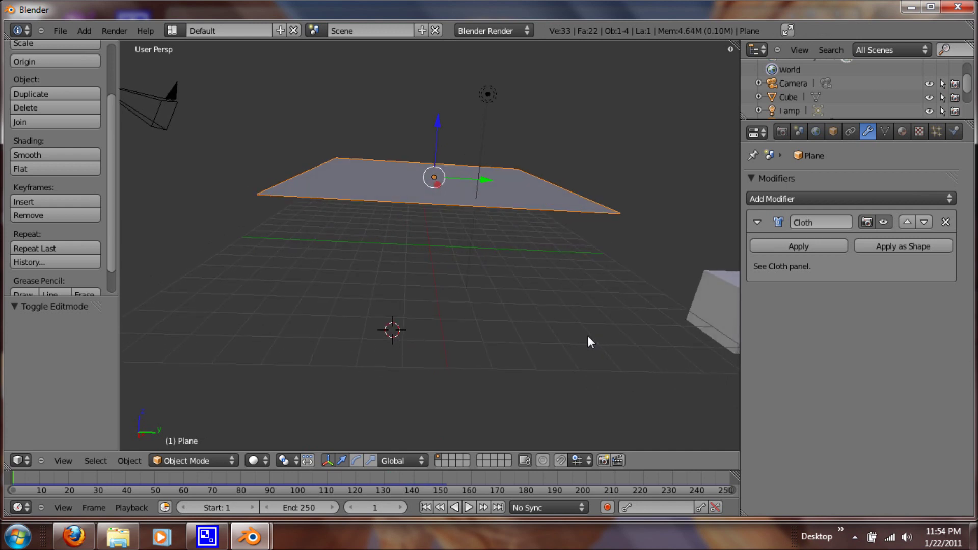
{"action": "right_click", "coordinate": [700, 304]}
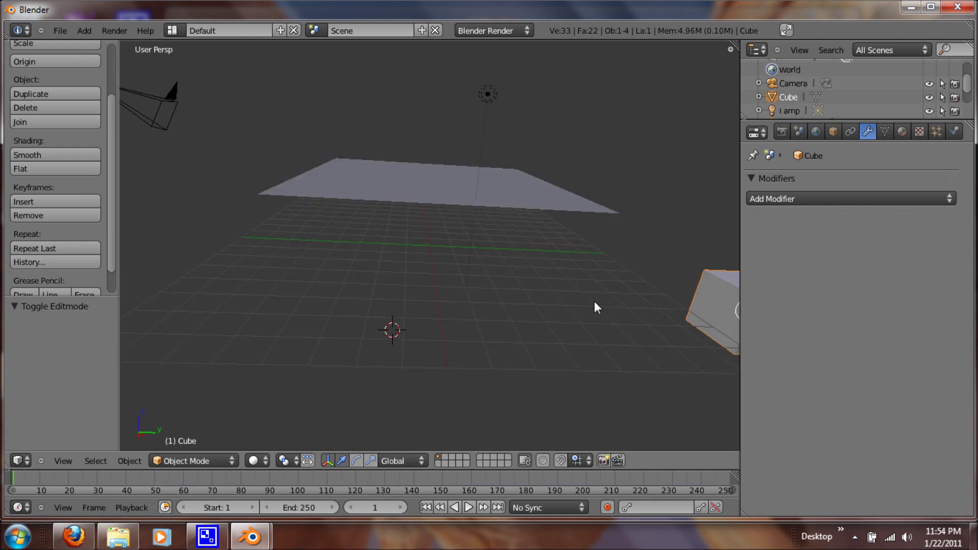
Move the cube left in two passes until it sits centred beneath the plane.
{"action": "key", "text": "g"}
{"action": "left_click", "coordinate": [285, 229]}
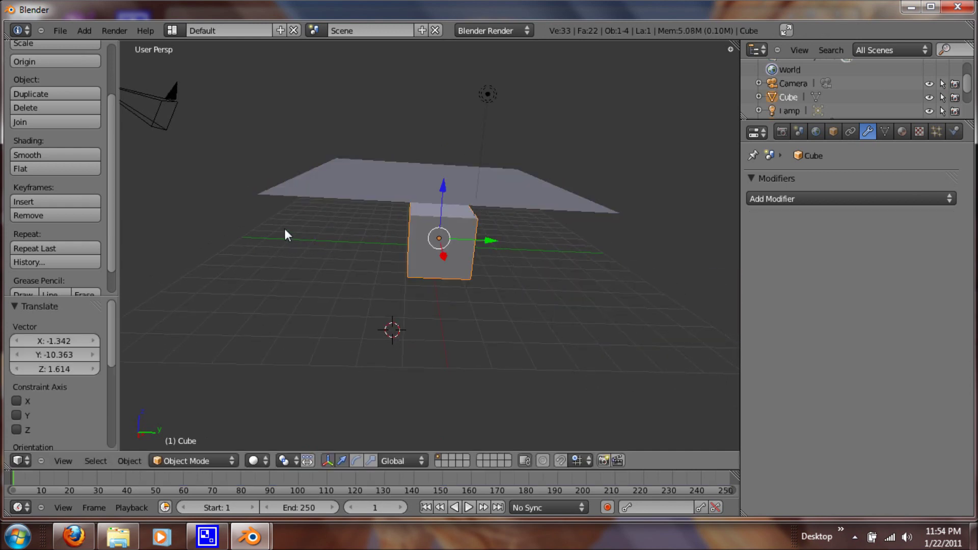
{"action": "key", "text": "KP_1"}
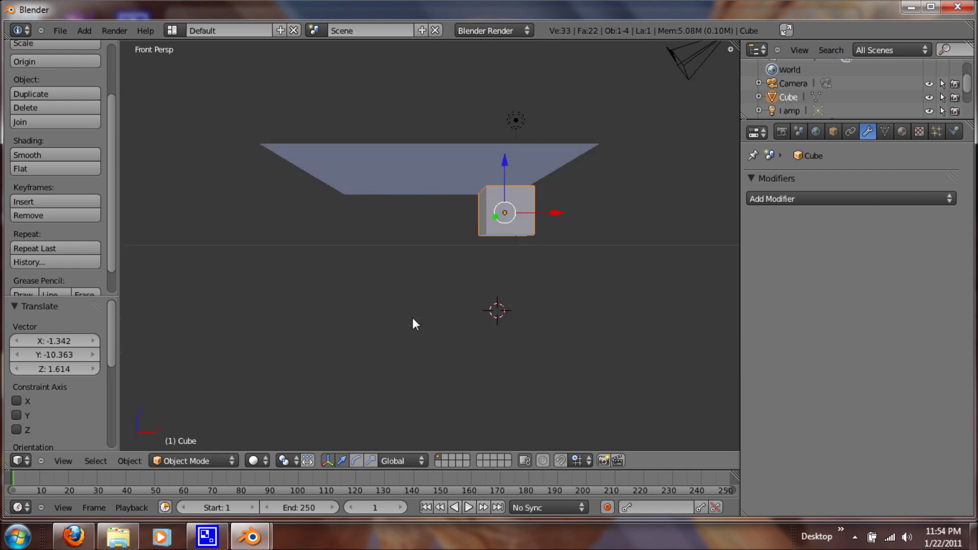
{"action": "key", "text": "g"}
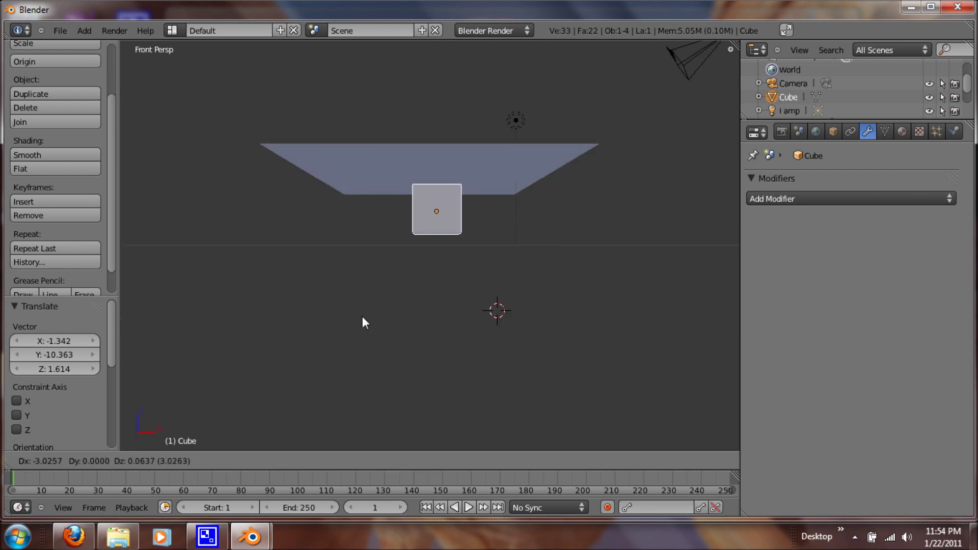
{"action": "left_click", "coordinate": [362, 323]}
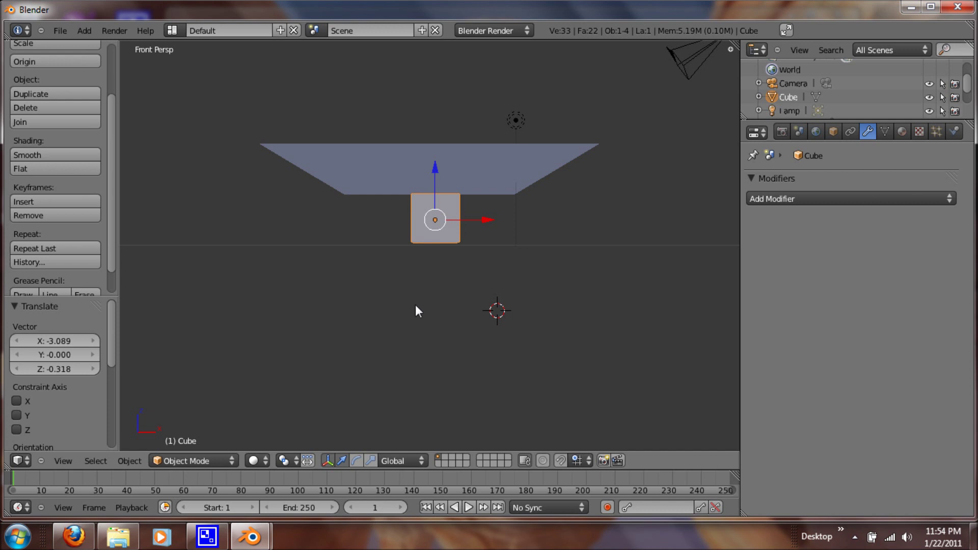
Stretch the cube wider along the X axis.
{"action": "key", "text": "s"}
{"action": "key", "text": "x"}
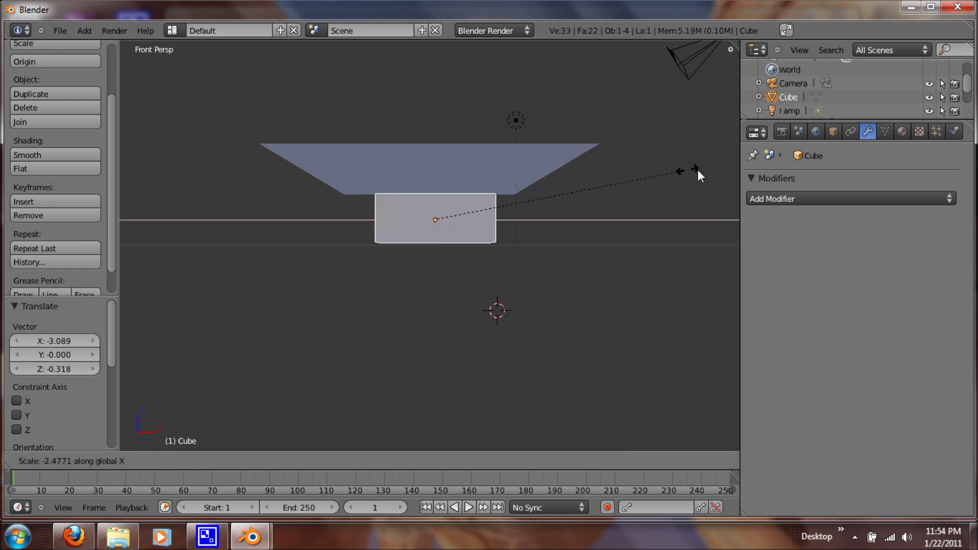
{"action": "left_click", "coordinate": [224, 166]}
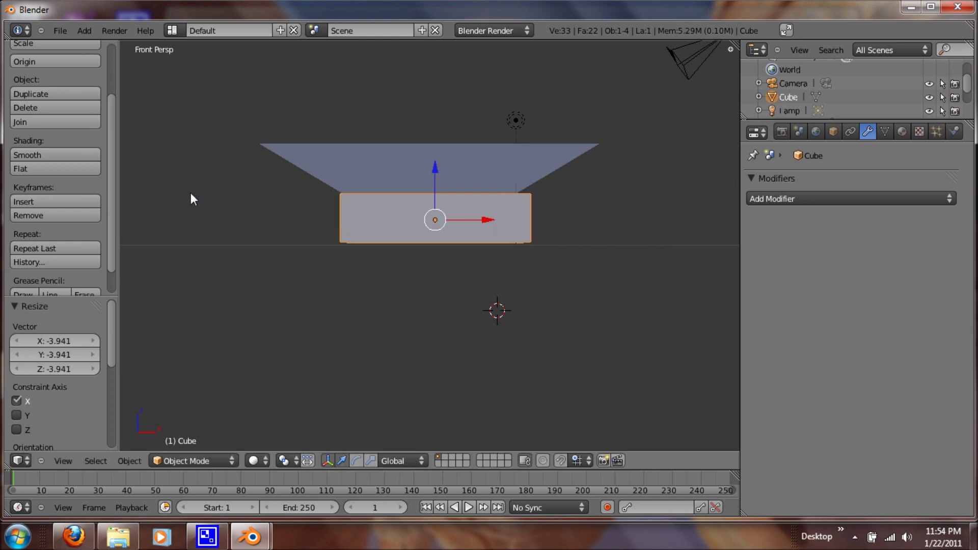
{"action": "middle_click_drag", "start_coordinate": [187, 223], "coordinate": [262, 366]}
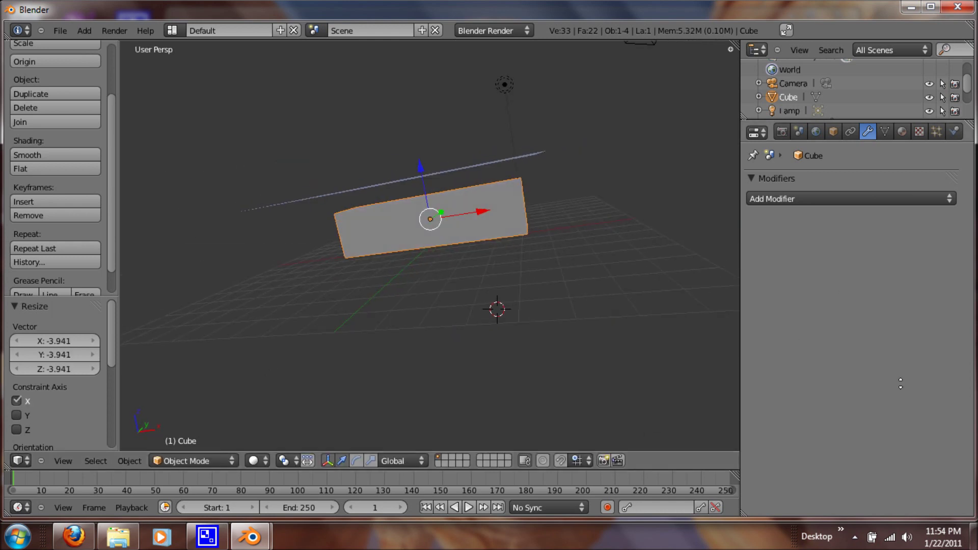
{"action": "middle_click_drag", "start_coordinate": [723, 326], "coordinate": [611, 300]}
Flatten the cube along Z and thin it along Y into a narrow bar.
{"action": "key", "text": "s"}
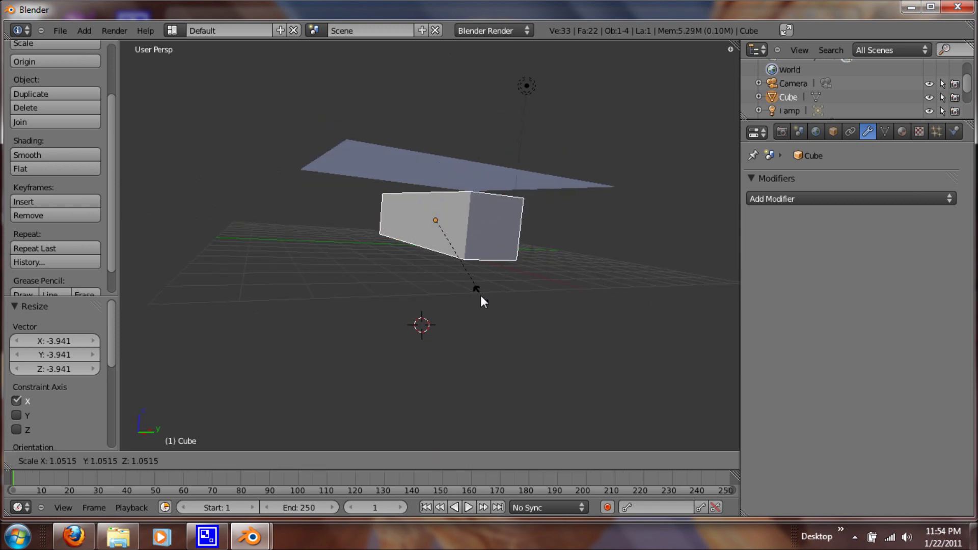
{"action": "key", "text": "z"}
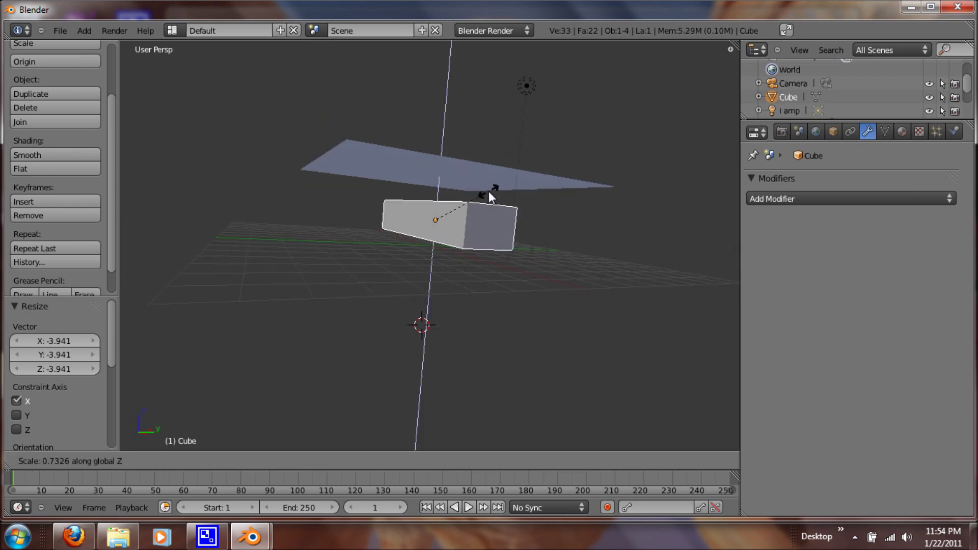
{"action": "left_click", "coordinate": [447, 225]}
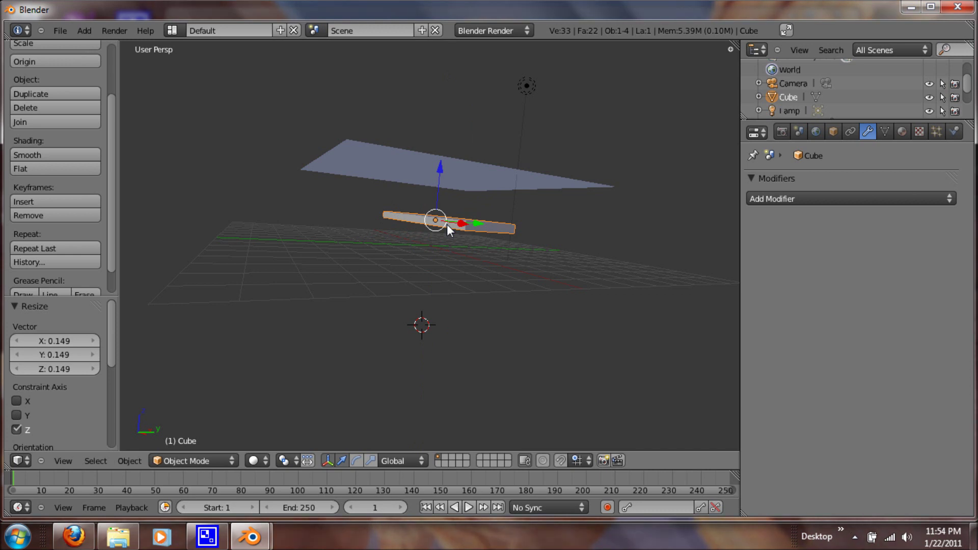
{"action": "key", "text": "s"}
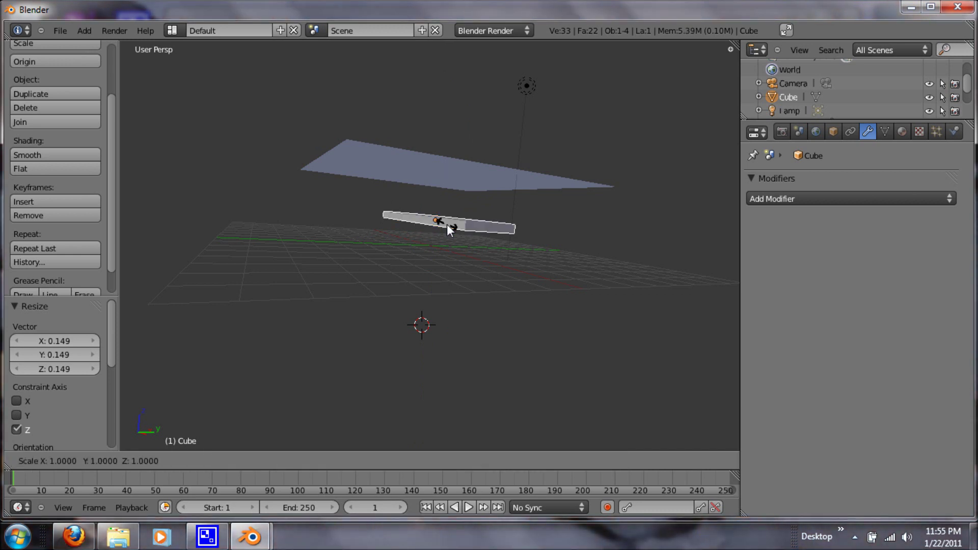
{"action": "key", "text": "y"}
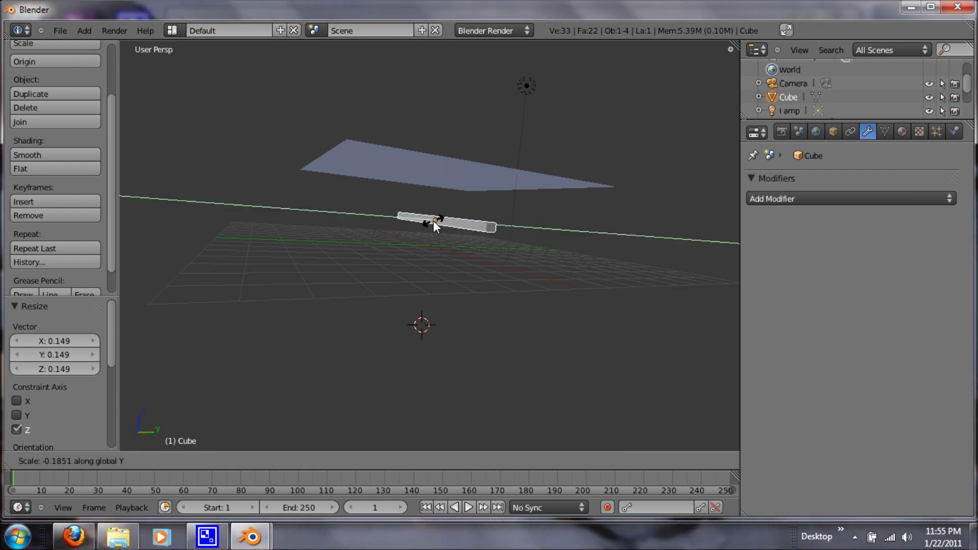
{"action": "left_click", "coordinate": [434, 223]}
Raise the bar 0.446 units so it sits just below the plane.
{"action": "key", "text": "KP_1"}
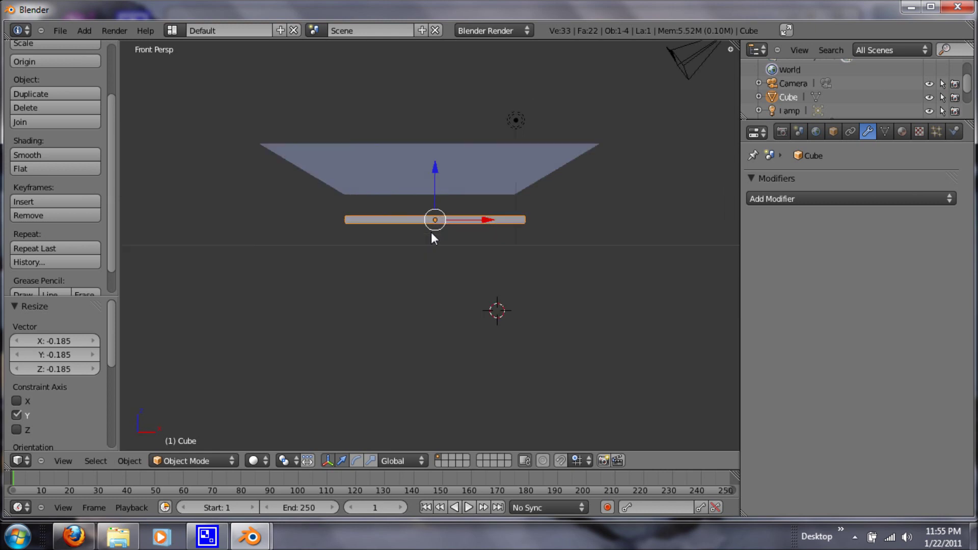
{"action": "key", "text": "g"}
{"action": "left_click", "coordinate": [430, 222]}
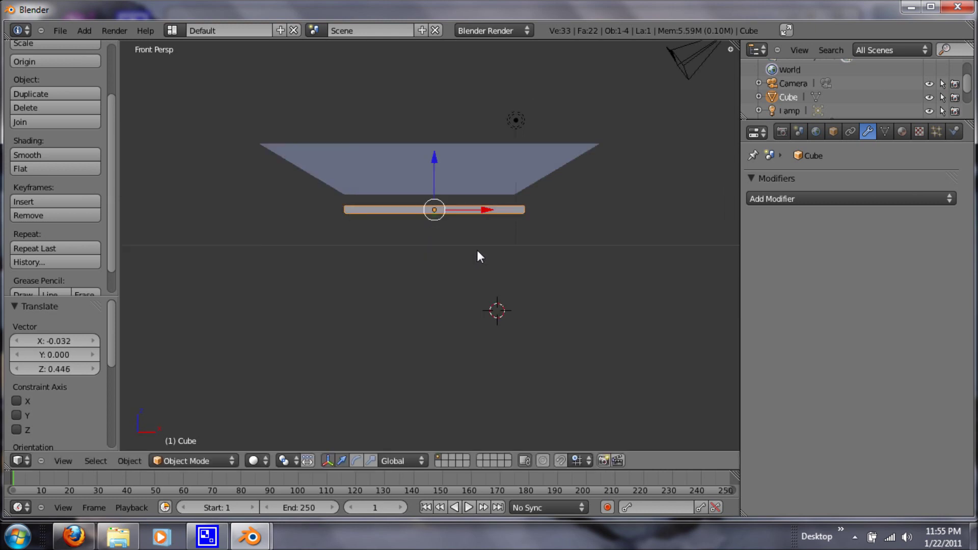
{"action": "middle_click_drag", "start_coordinate": [477, 249], "coordinate": [386, 281]}
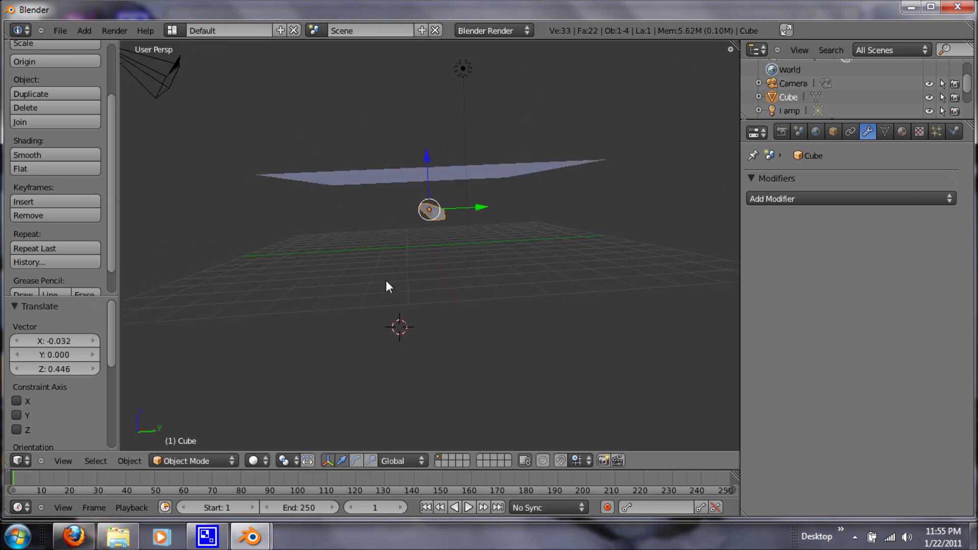
Add Collision physics to the bar and the cloth plane, then play the simulation.
{"action": "left_click", "coordinate": [953, 133]}
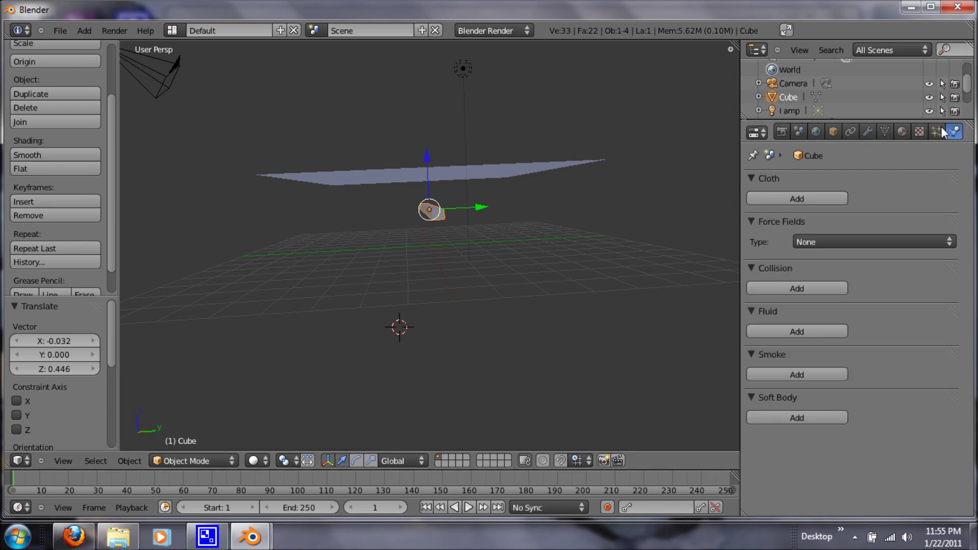
{"action": "left_click", "coordinate": [786, 288]}
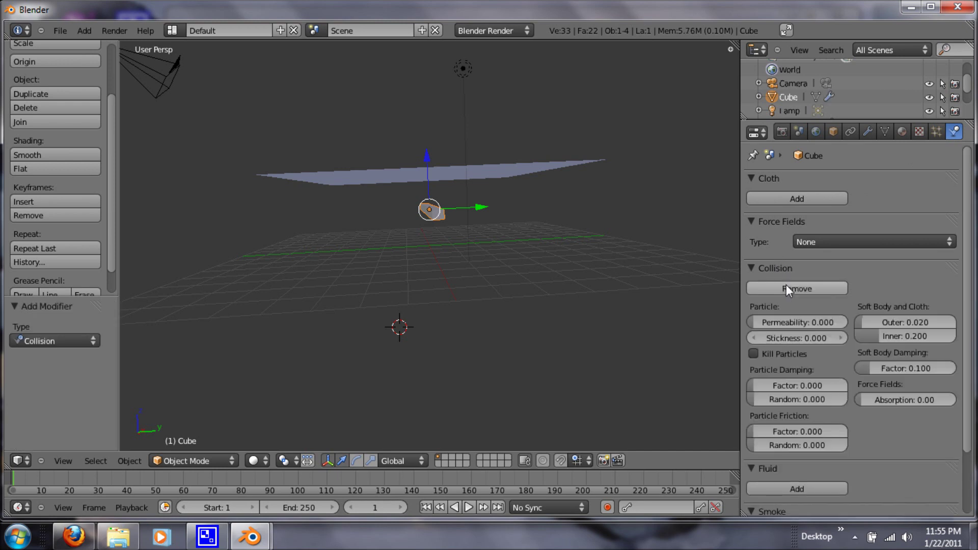
{"action": "right_click", "coordinate": [470, 172]}
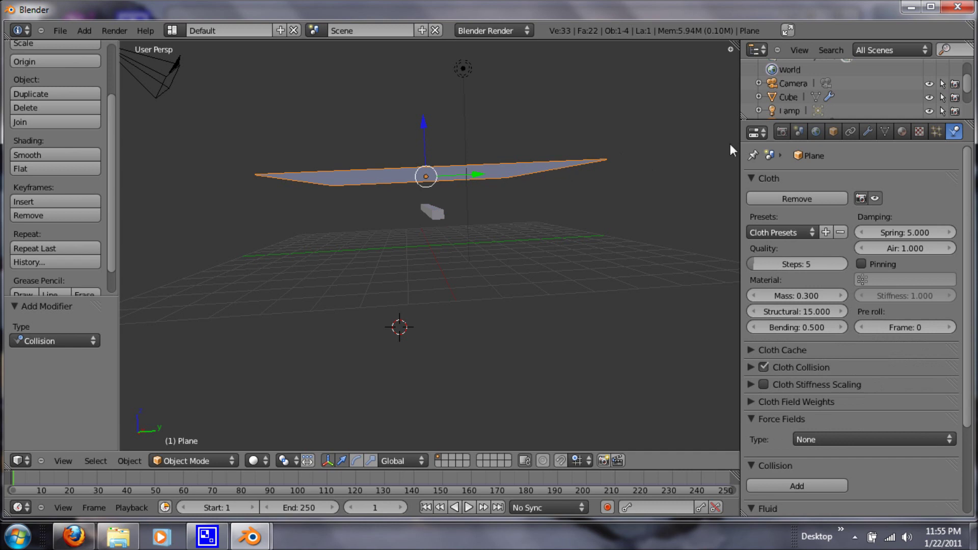
{"action": "scroll", "coordinate": [838, 352], "scroll_direction": "down", "scroll_amount": 5}
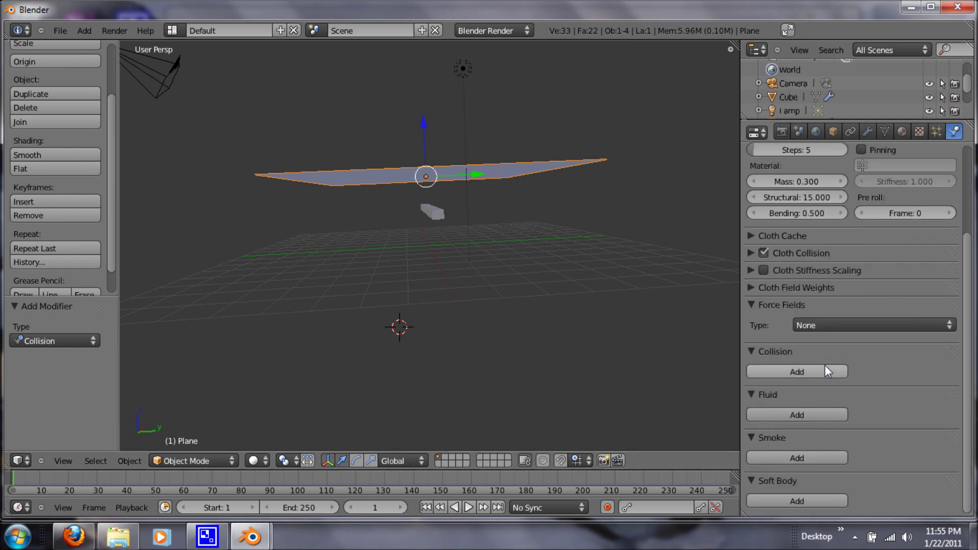
{"action": "left_click", "coordinate": [824, 370]}
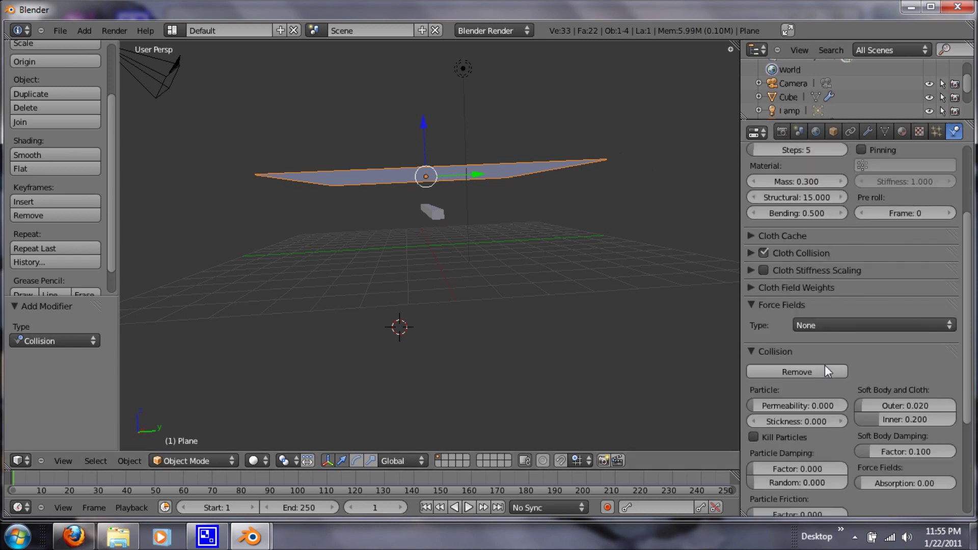
{"action": "left_click", "coordinate": [469, 507]}
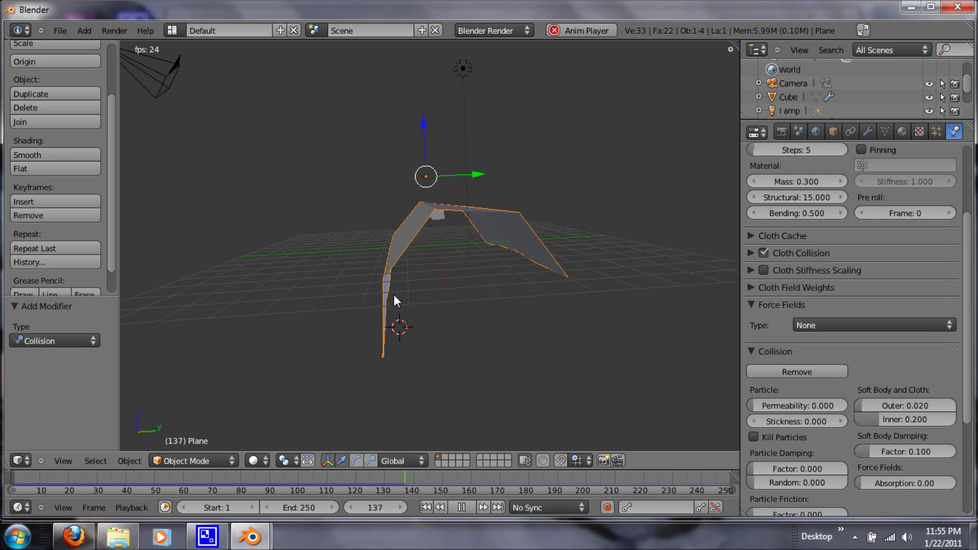
{"action": "left_click", "coordinate": [455, 507]}
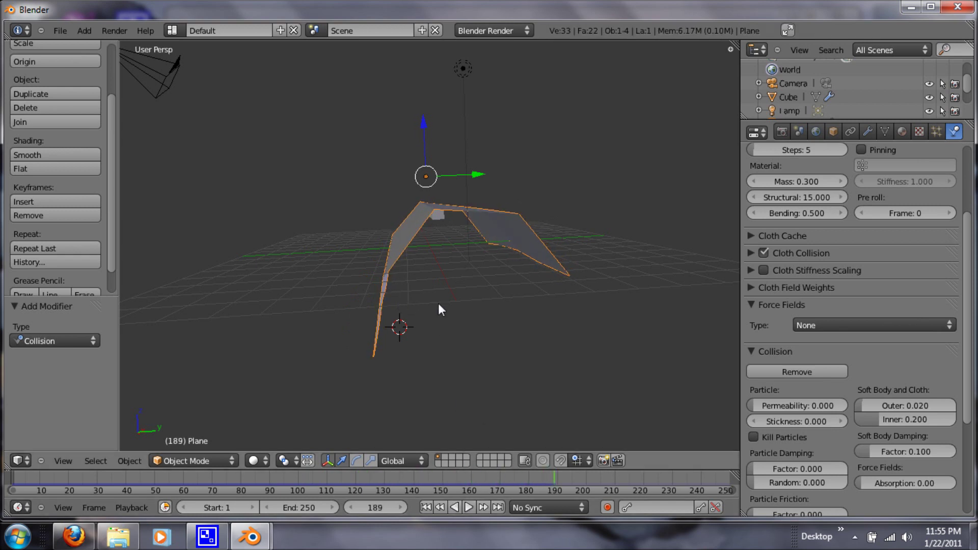
{"action": "left_click", "coordinate": [471, 507]}
{"action": "key", "text": "Escape"}
{"action": "left_click", "coordinate": [439, 507]}
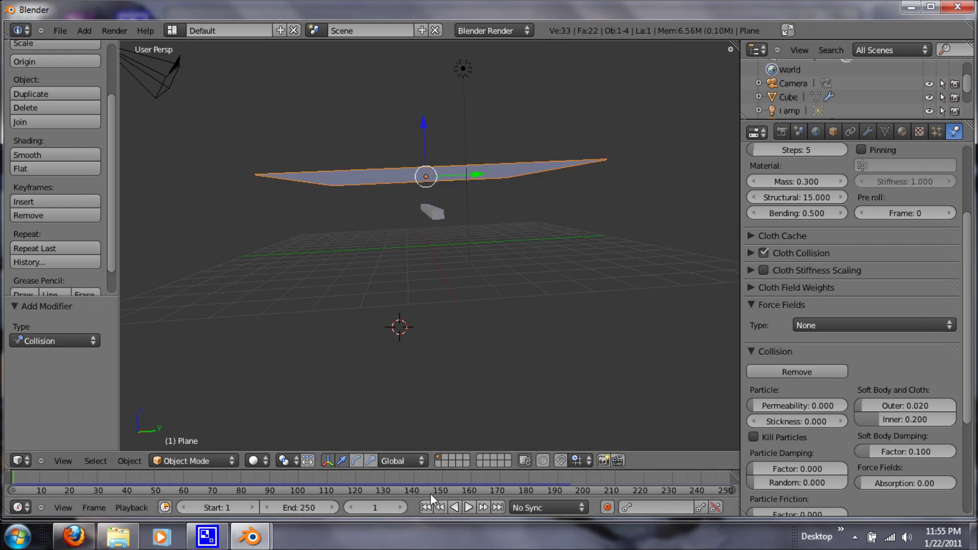
{"action": "middle_click_drag", "start_coordinate": [458, 272], "coordinate": [447, 312]}
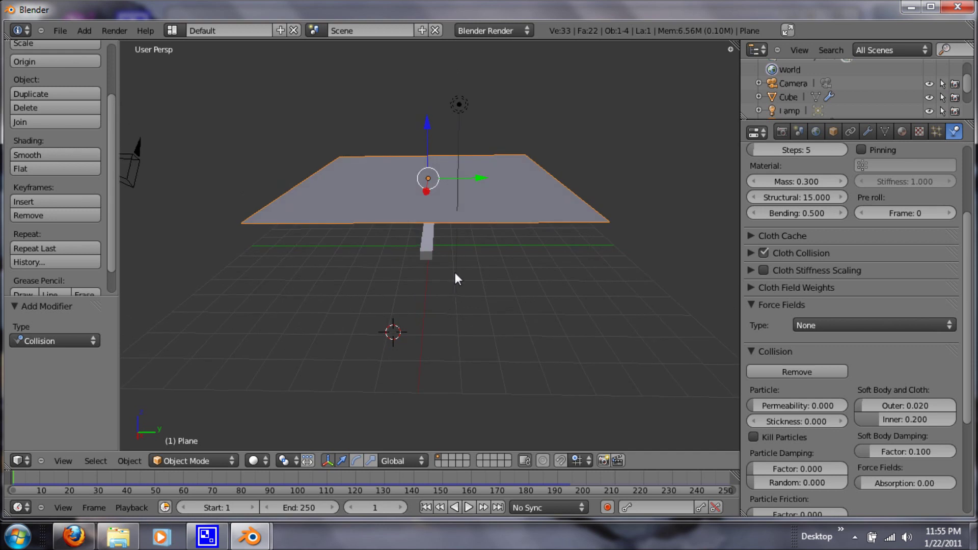
Subdivide the cloth plane again with 3 cuts to 256 faces, back in Object Mode.
{"action": "key", "text": "Tab"}
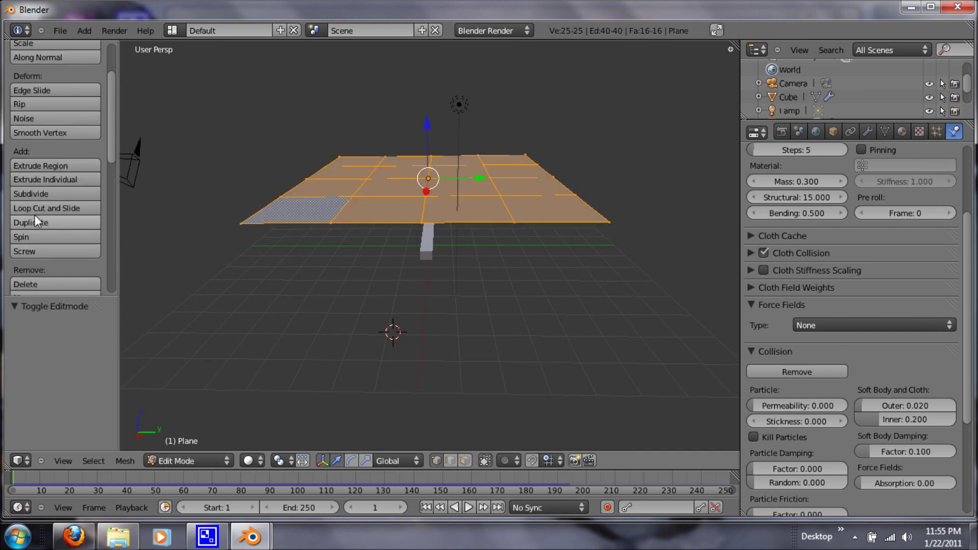
{"action": "left_click", "coordinate": [41, 194]}
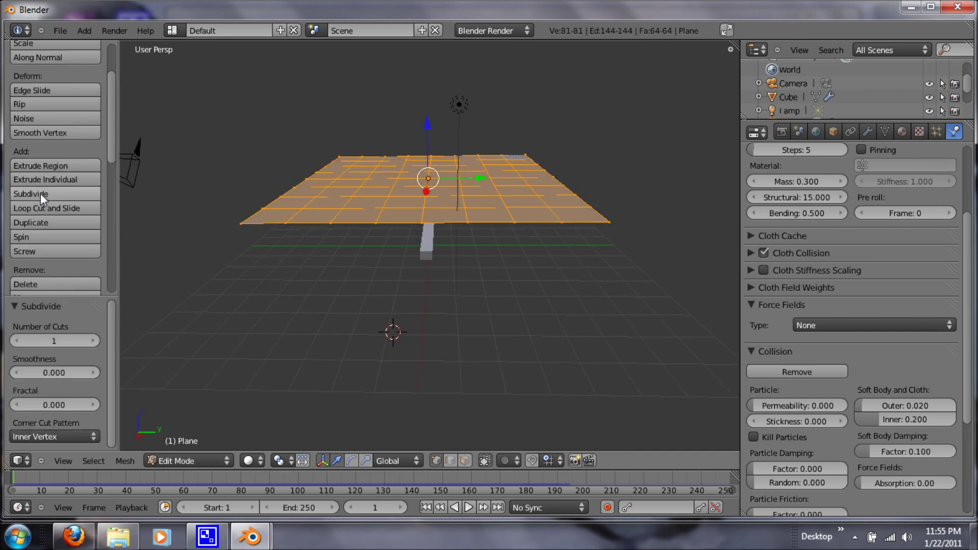
{"action": "left_click", "coordinate": [91, 343]}
{"action": "left_click", "coordinate": [91, 344]}
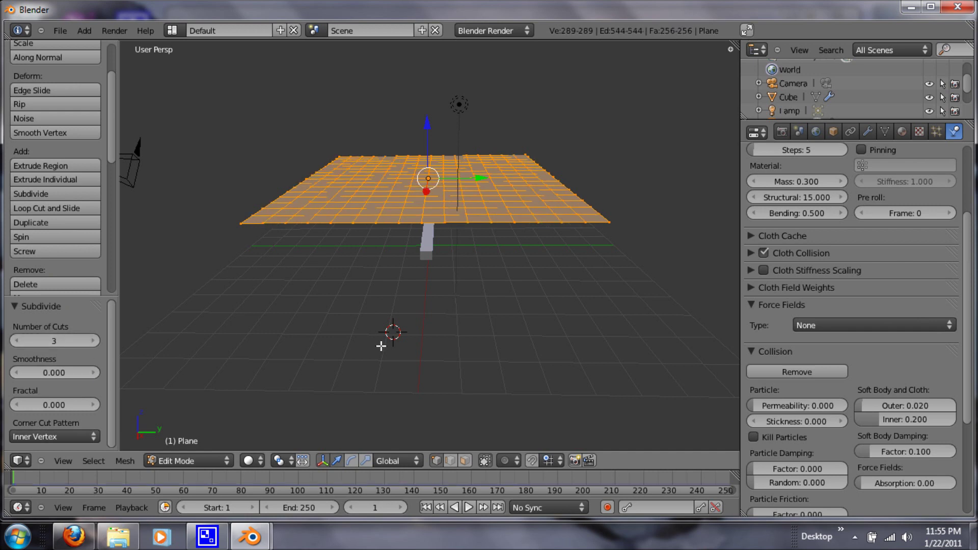
{"action": "key", "text": "Tab"}
{"action": "middle_click_drag", "start_coordinate": [380, 346], "coordinate": [507, 314]}
Play the cloth simulation and orbit around the cloth as it drapes over the bar.
{"action": "key", "text": "alt+a"}
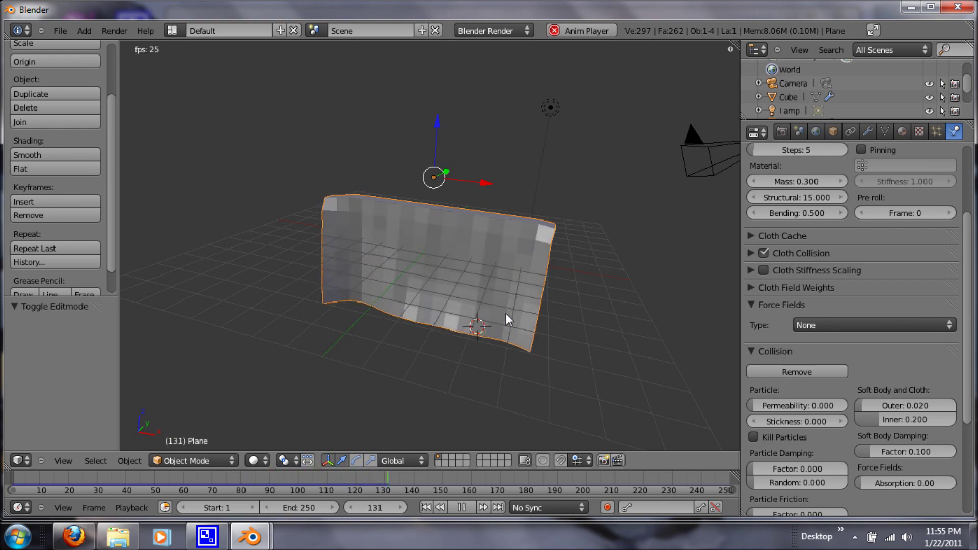
{"action": "middle_click_drag", "start_coordinate": [520, 323], "coordinate": [377, 328]}
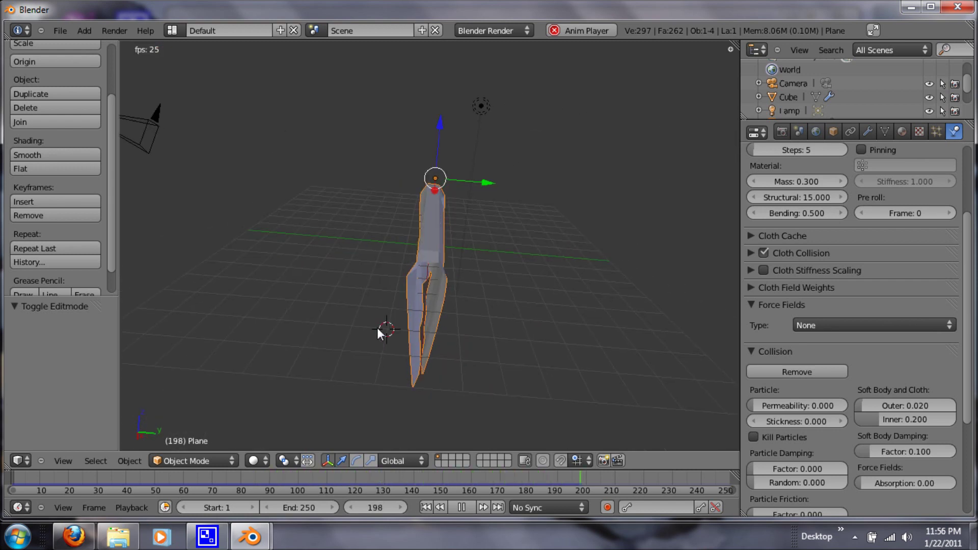
Pause playback at frame 130 with the cloth hanging over the bar.
{"action": "left_click", "coordinate": [460, 507]}
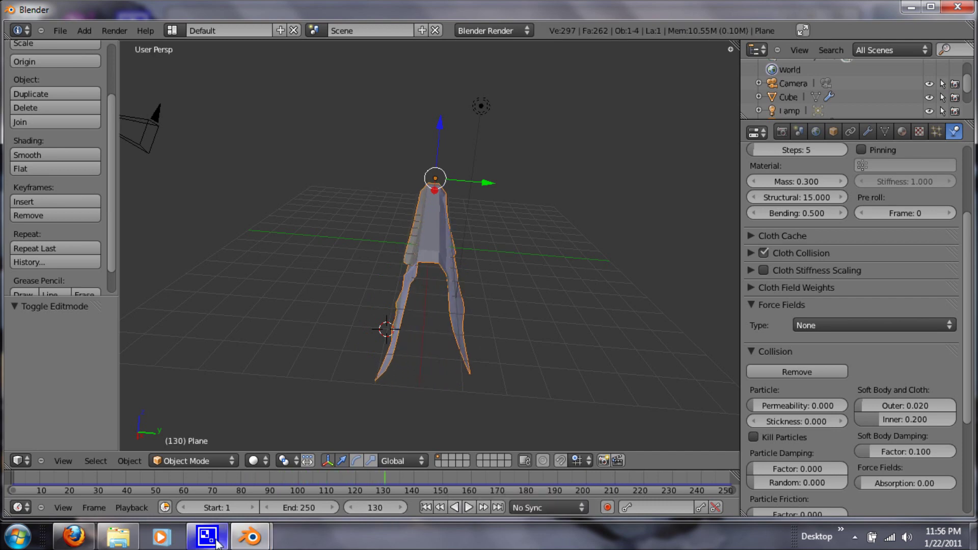